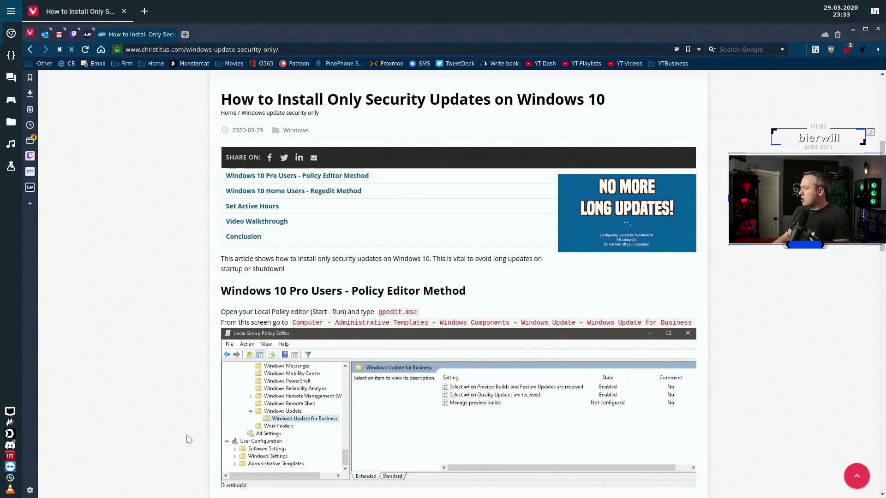
pyautogui.scroll(-3, 186, 439)
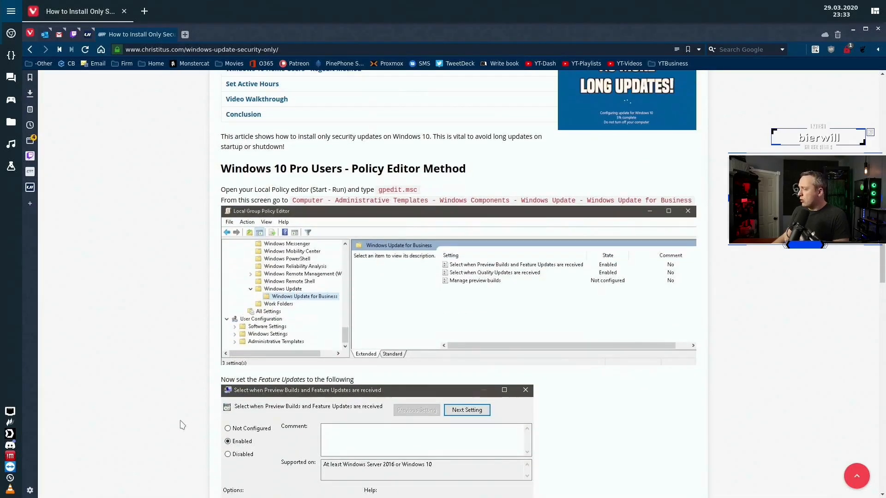
pyautogui.scroll(-3, 178, 426)
pyautogui.scroll(-3, 178, 422)
pyautogui.scroll(-4, 179, 422)
pyautogui.scroll(-2, 194, 419)
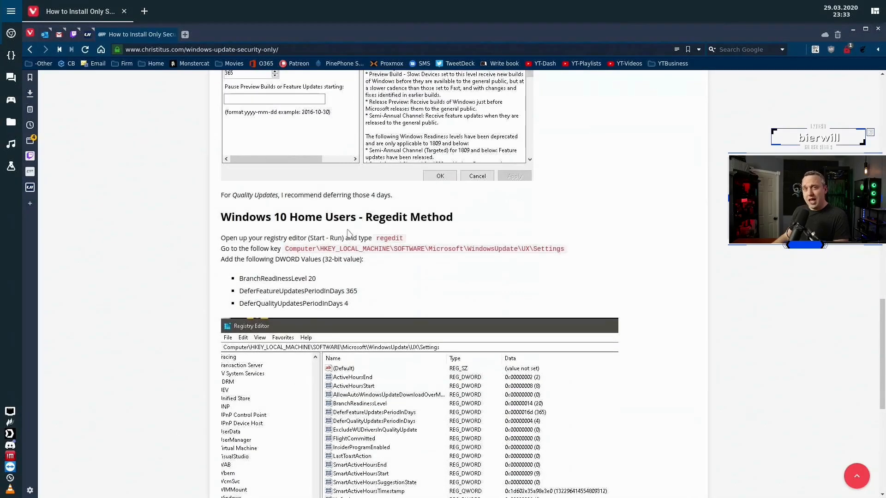
# Step: Copy the DeferFeatureUpdatesPeriodInDays value name from the article and show the desktop
pyautogui.doubleClick(254, 279)
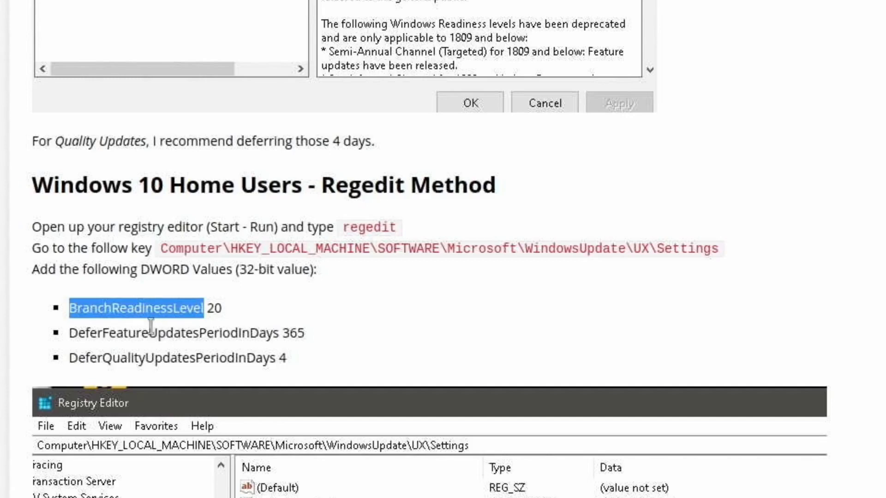
pyautogui.doubleClick(139, 333)
pyautogui.rightClick(165, 333)
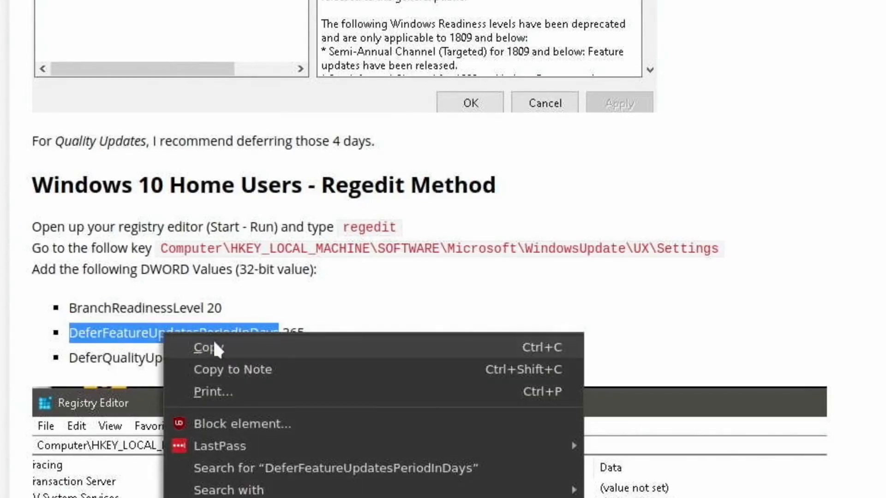
pyautogui.click(213, 339)
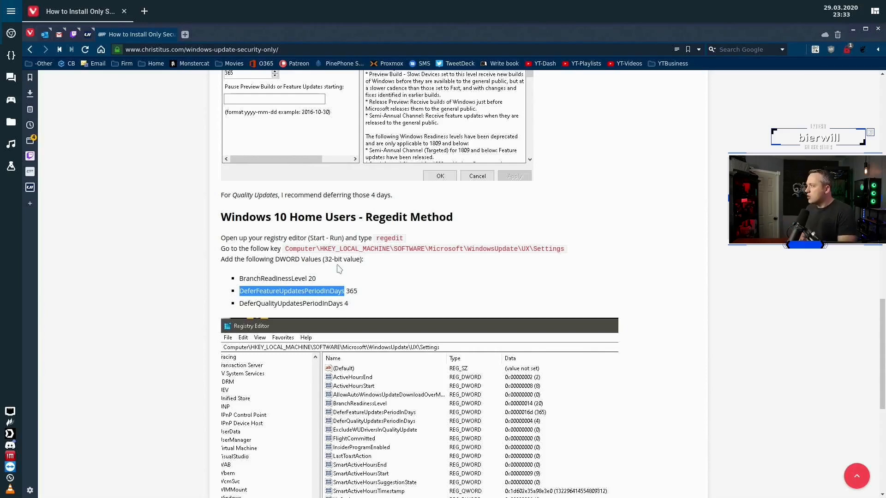
pyautogui.press('super+d')
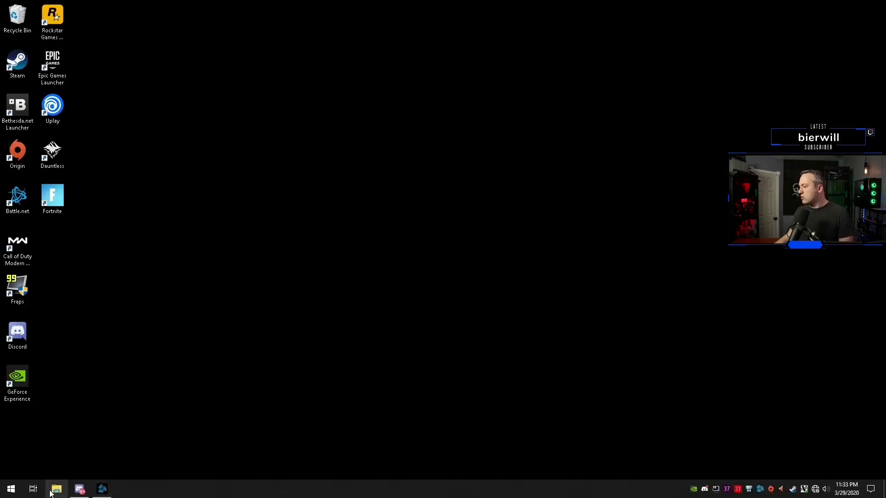
# Step: Launch gpedit.msc from the Start menu's Run prompt
pyautogui.rightClick(10, 489)
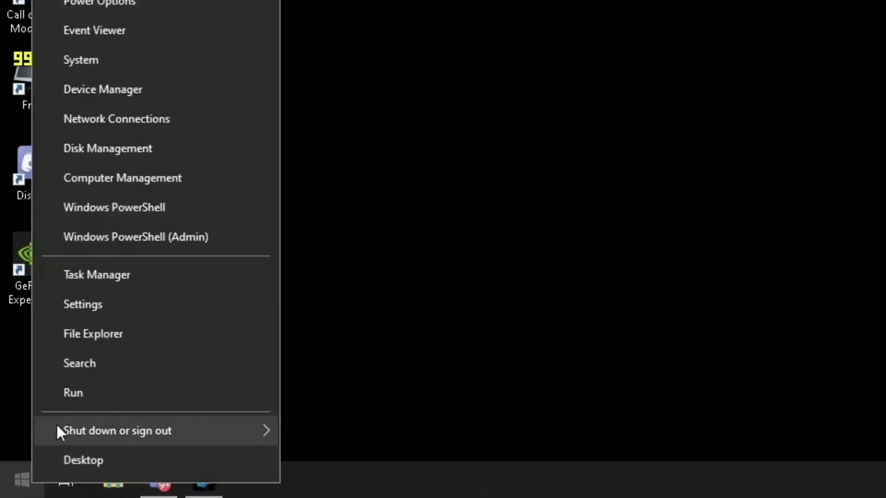
pyautogui.click(67, 394)
pyautogui.write('gp')
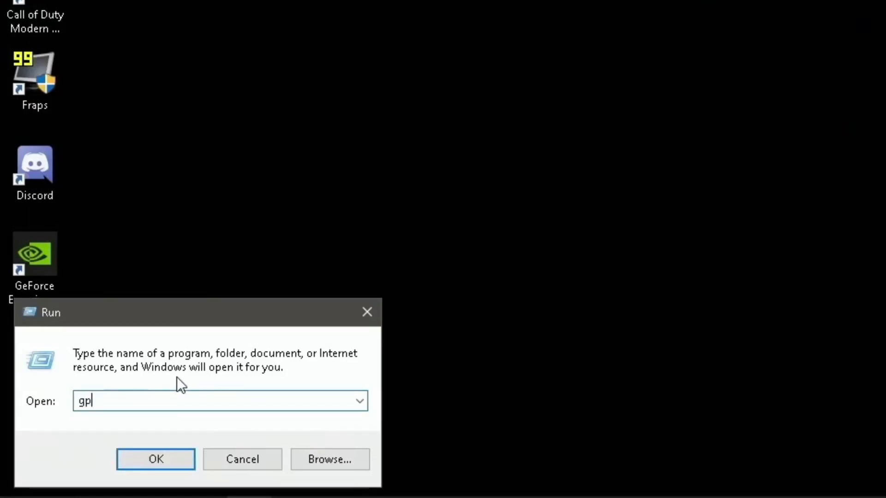
pyautogui.write('edit.msc')
pyautogui.press('Return')
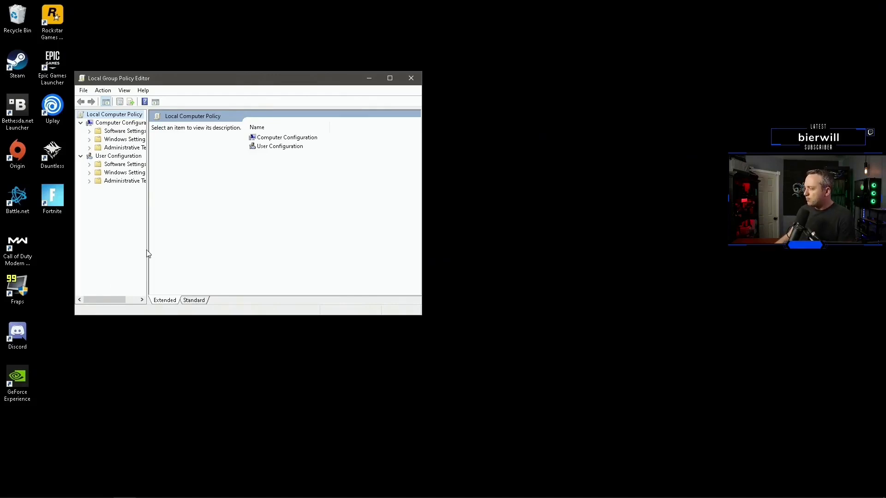
# Step: Expand Administrative Templates > Windows Components > Windows Update > Windows Update for Business and show the Standard list
pyautogui.moveTo(147, 249); pyautogui.dragTo(204, 249)
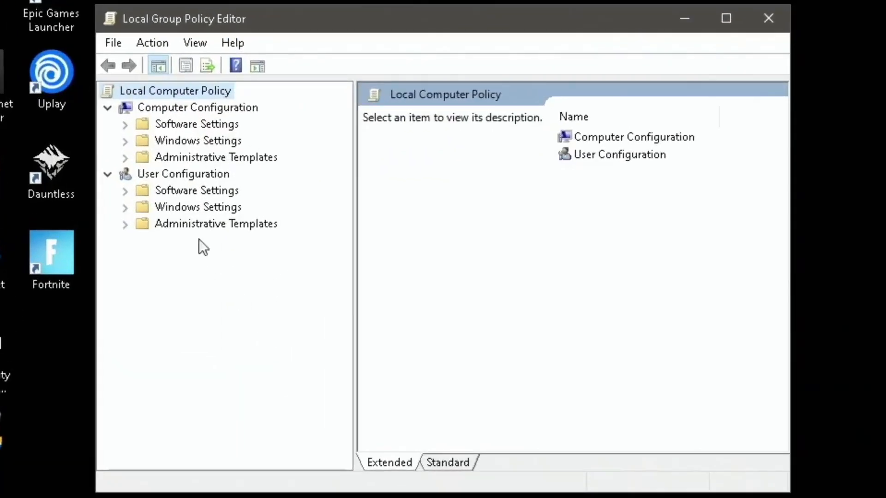
pyautogui.click(125, 158)
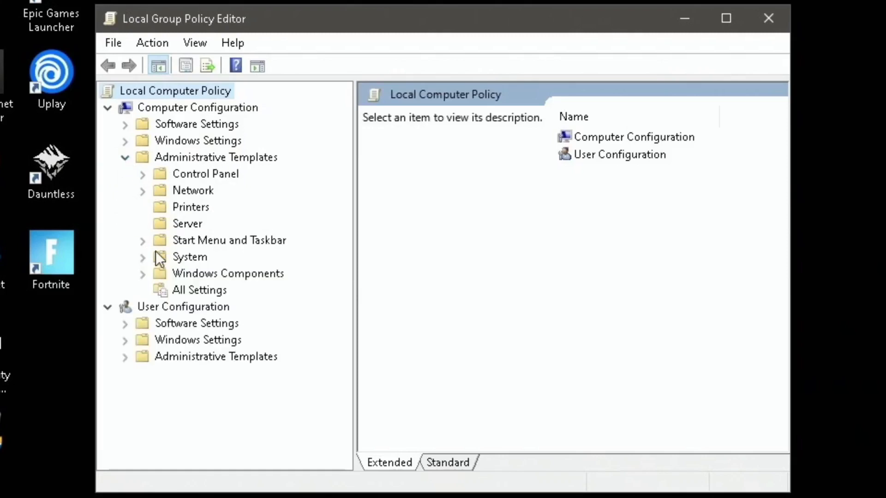
pyautogui.click(144, 275)
pyautogui.scroll(-15, 229, 312)
pyautogui.scroll(-5, 228, 312)
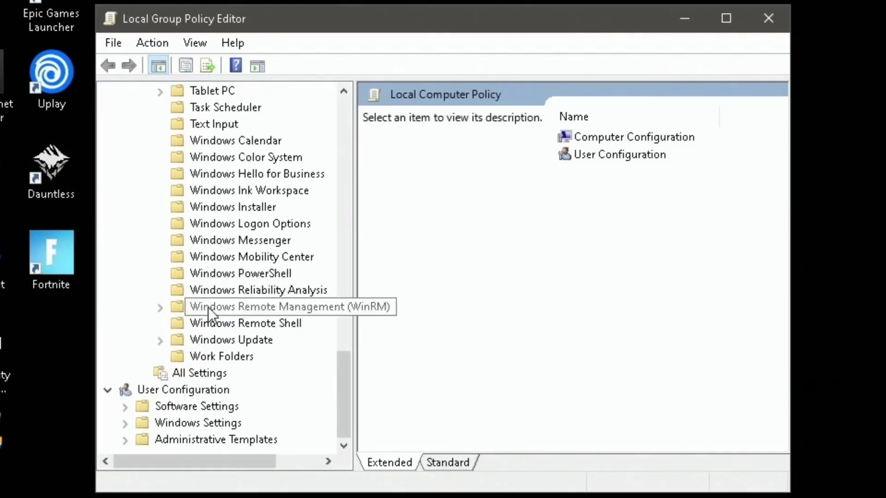
pyautogui.click(160, 341)
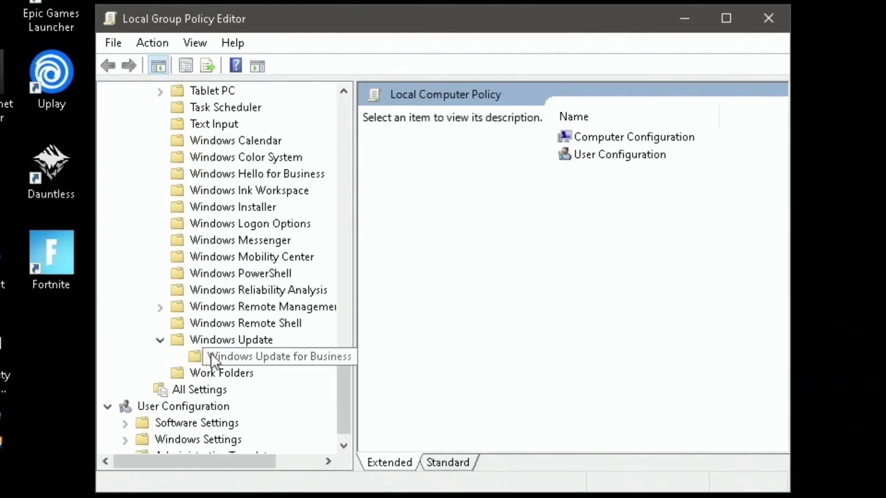
pyautogui.click(247, 360)
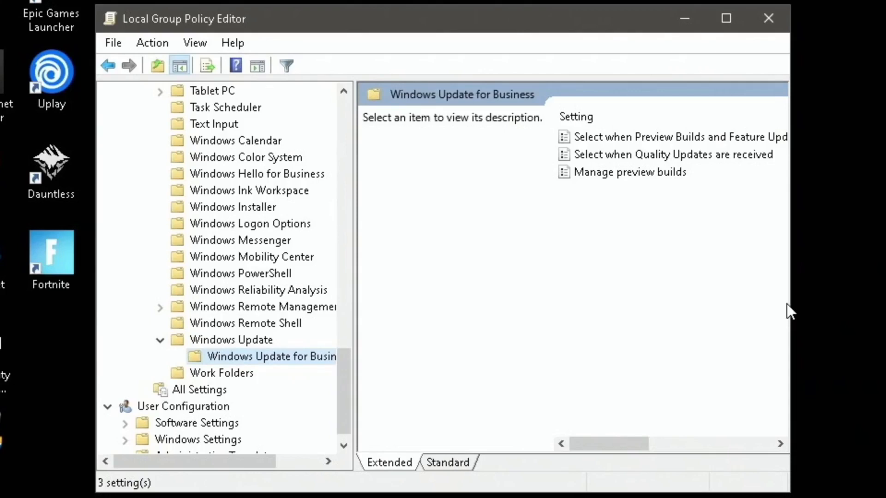
pyautogui.click(465, 463)
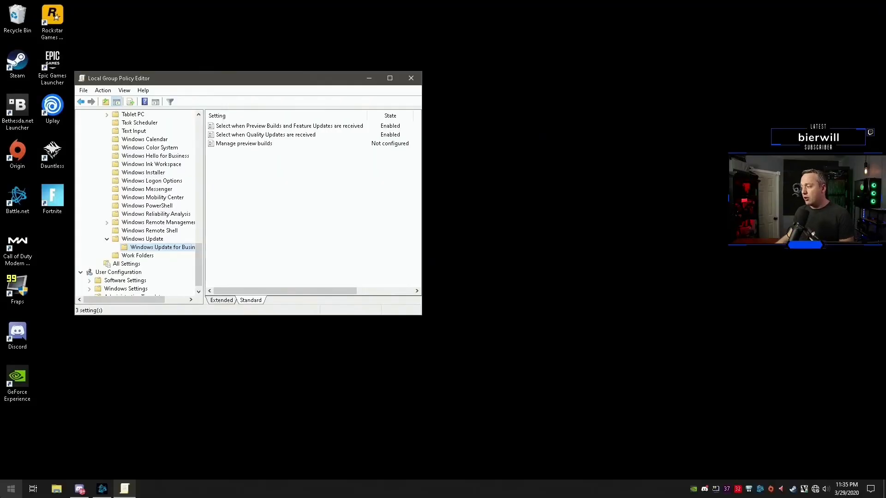
pyautogui.click(11, 490)
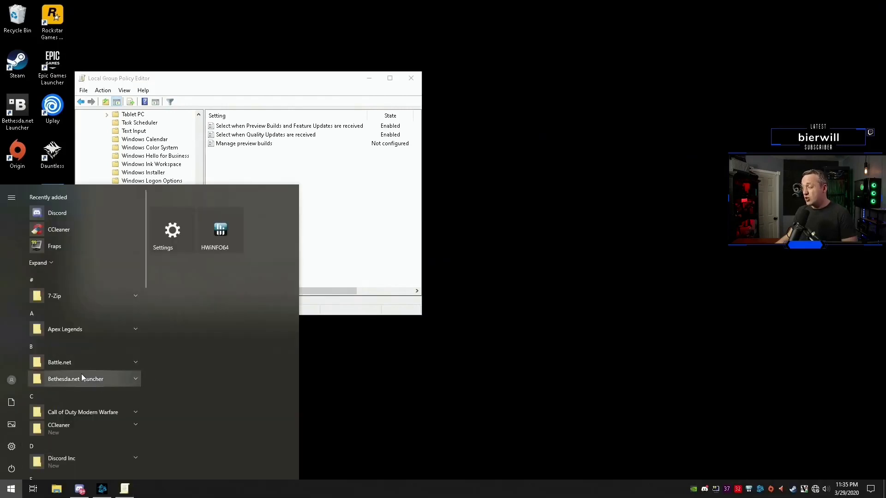
pyautogui.scroll(-1, 82, 374)
pyautogui.scroll(-4, 81, 372)
pyautogui.scroll(-1, 81, 369)
pyautogui.scroll(-3, 82, 373)
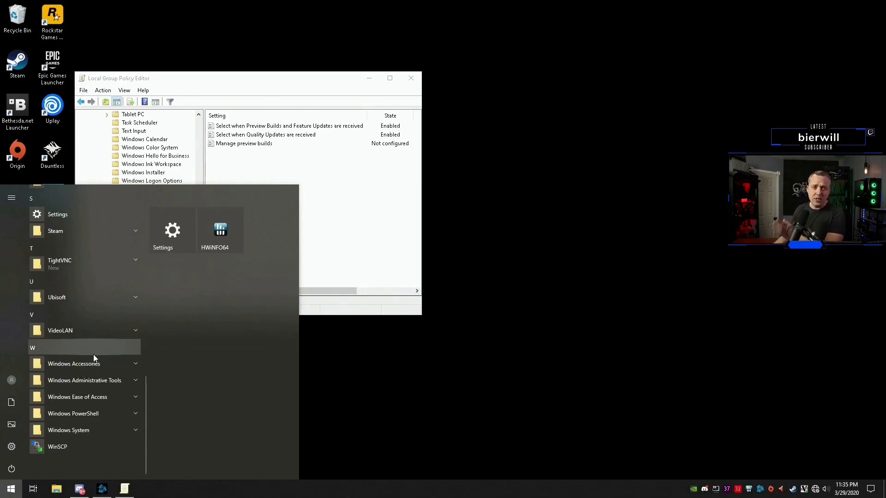
pyautogui.click(328, 239)
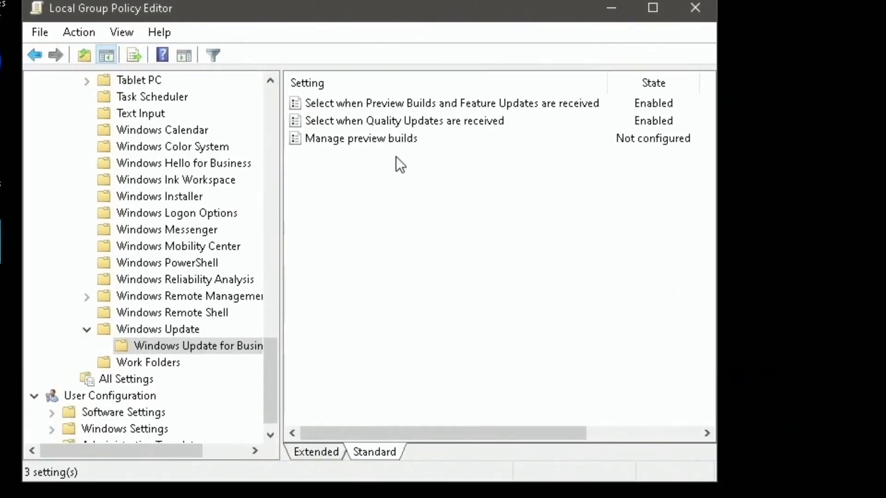
# Step: Enable the feature updates policy on Semi-Annual Channel with a 365-day deferral
pyautogui.doubleClick(397, 108)
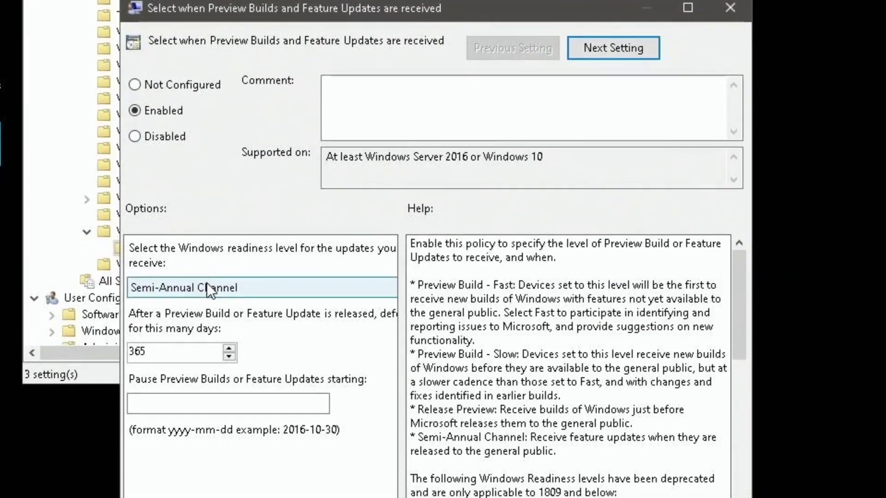
pyautogui.click(207, 283)
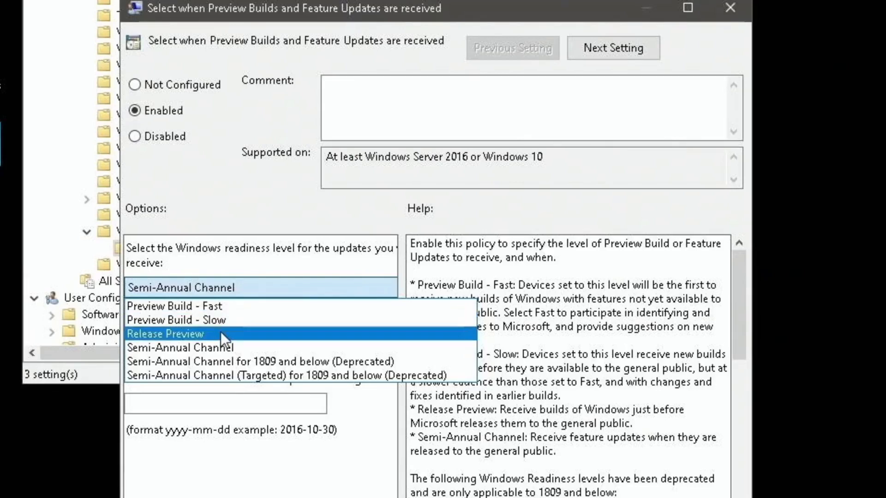
pyautogui.click(211, 347)
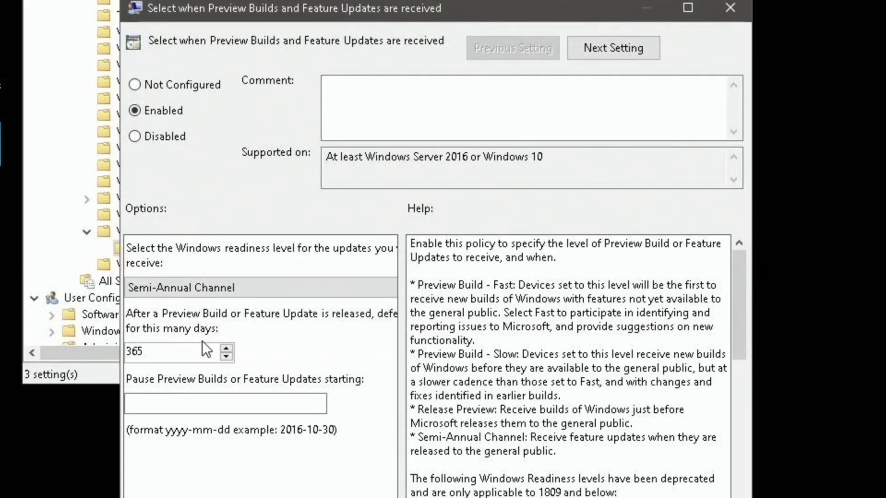
pyautogui.click(160, 351)
pyautogui.click(381, 403)
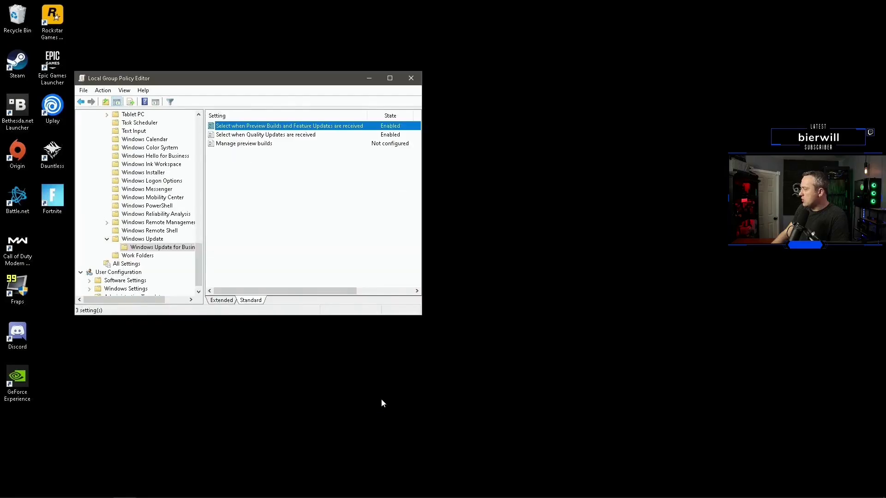
# Step: Enable the quality updates policy with a 4-day deferral
pyautogui.doubleClick(274, 134)
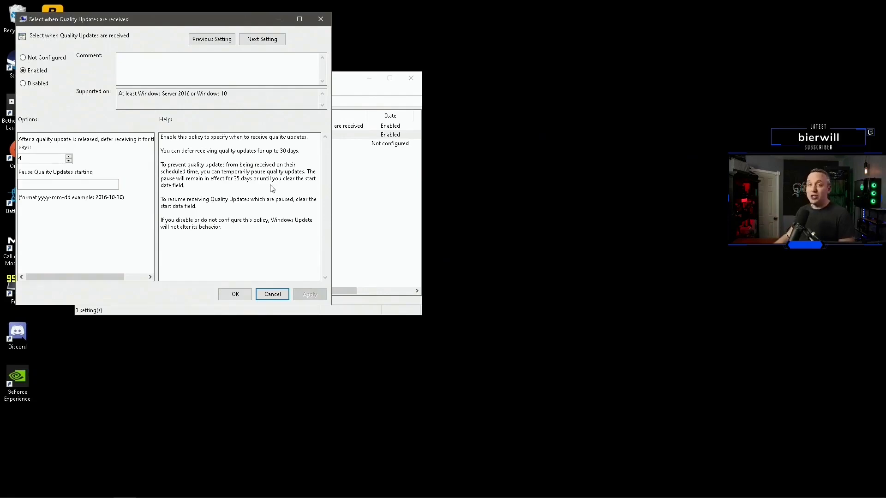
pyautogui.click(272, 294)
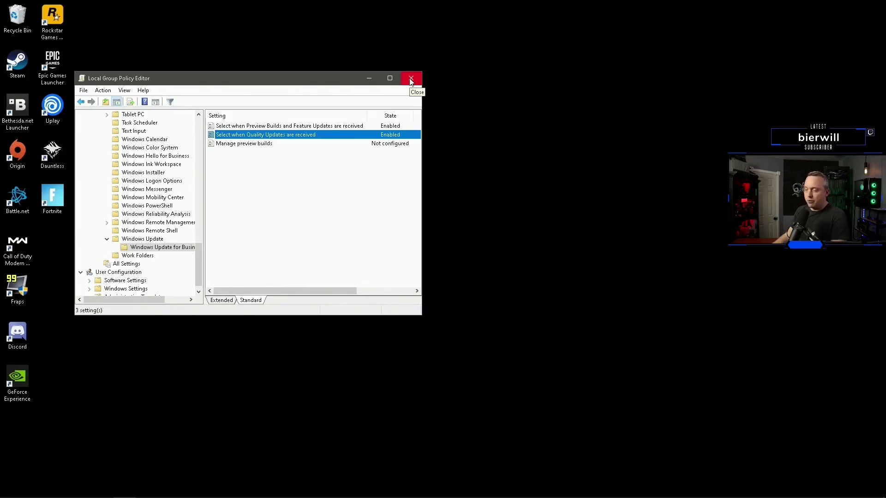
# Step: Close Group Policy Editor and launch regedit from the Run prompt
pyautogui.click(412, 79)
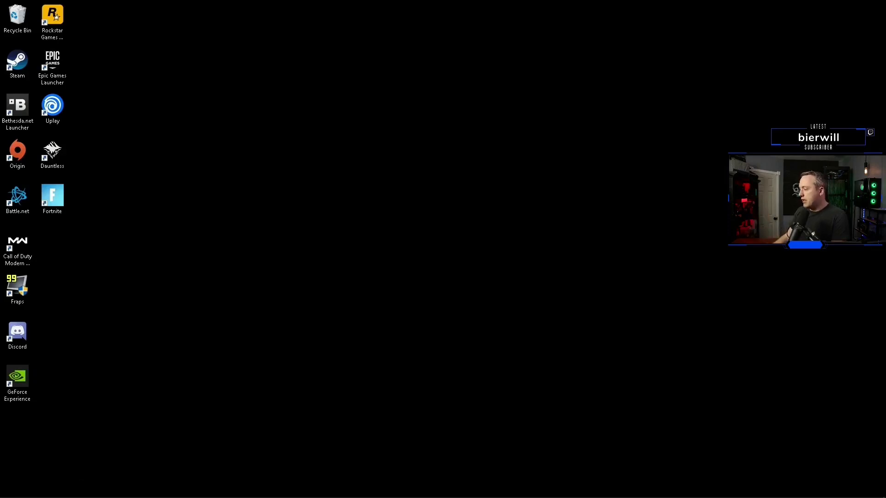
pyautogui.rightClick(7, 494)
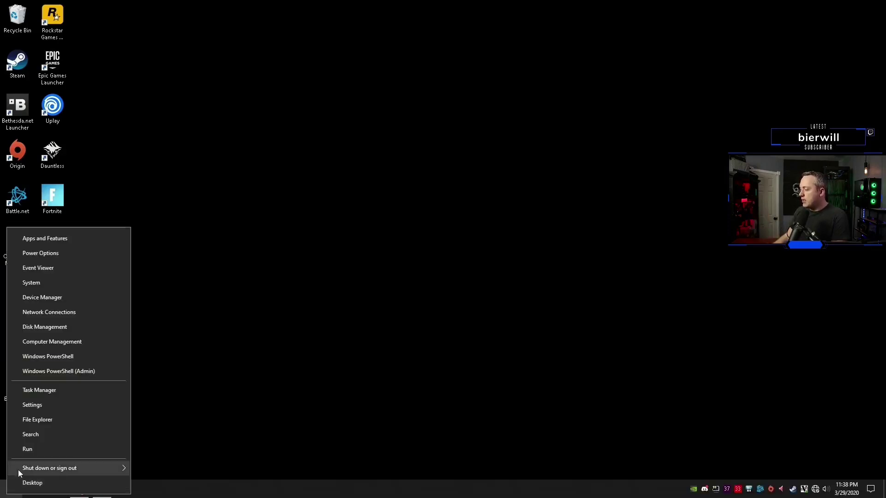
pyautogui.click(32, 450)
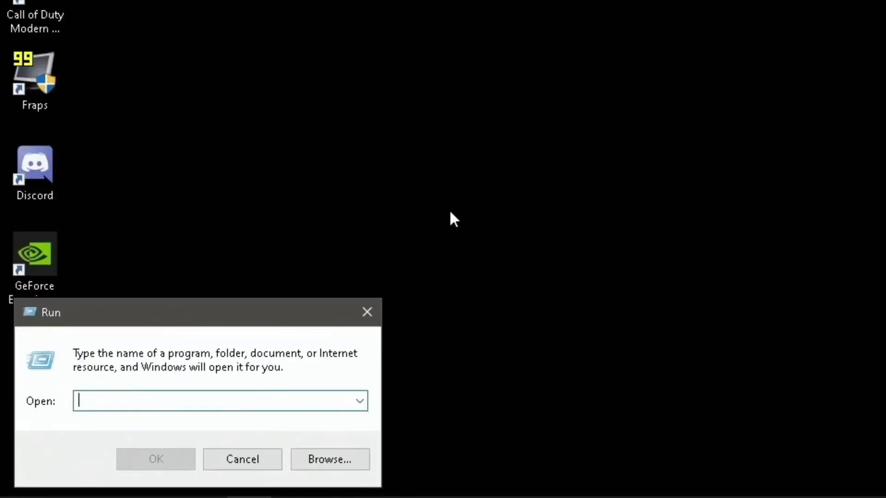
pyautogui.write('regedit')
pyautogui.press('Return')
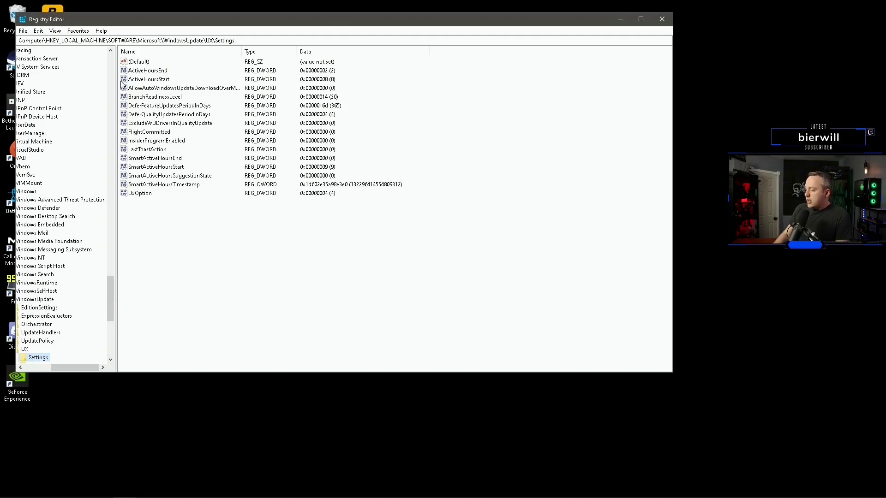
pyautogui.press('Left')
pyautogui.press('Left')
pyautogui.press('Left')
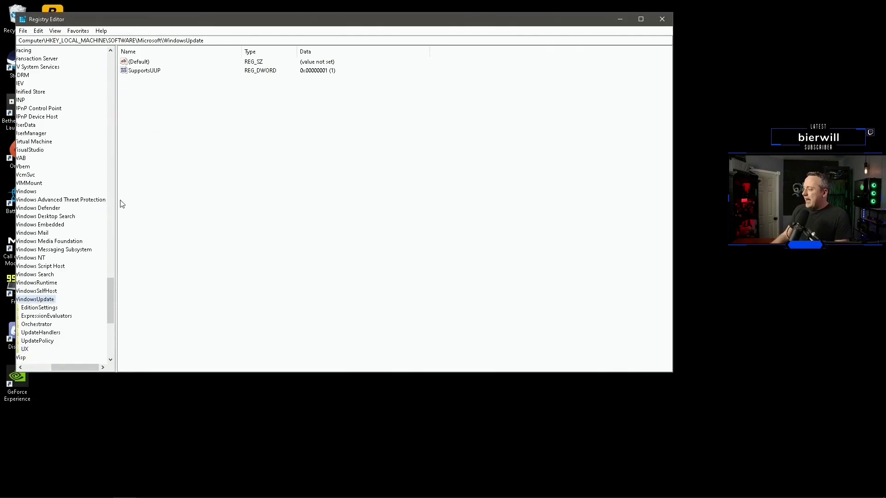
pyautogui.press('Left')
pyautogui.press('Left')
pyautogui.press('Left')
pyautogui.press('Down')
pyautogui.press('Down')
pyautogui.press('Down')
pyautogui.press('Down')
pyautogui.press('Down')
pyautogui.press('Right')
pyautogui.press('Down')
pyautogui.press('Down')
pyautogui.press('Down')
pyautogui.press('Down')
pyautogui.press('Down')
pyautogui.press('Down')
pyautogui.press('Down')
pyautogui.press('Down')
pyautogui.press('Down')
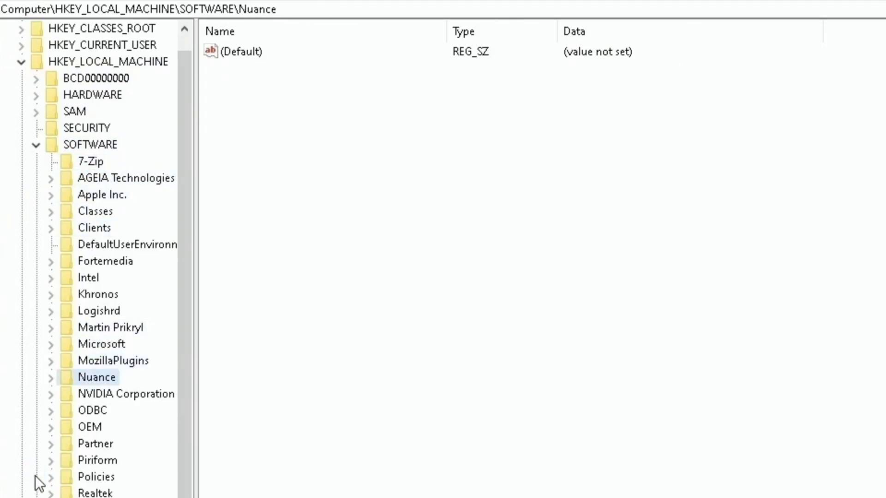
pyautogui.press('Up')
pyautogui.press('Up')
pyautogui.press('Right')
pyautogui.press('Right')
pyautogui.press('Down')
pyautogui.press('Down')
pyautogui.press('Down')
pyautogui.write('wb')
pyautogui.press('Down')
pyautogui.press('Down')
pyautogui.press('Down')
pyautogui.press('Down')
pyautogui.press('Down')
pyautogui.press('Down')
pyautogui.press('Down')
pyautogui.press('Down')
pyautogui.press('Down')
pyautogui.press('Down')
pyautogui.press('Down')
pyautogui.press('Down')
pyautogui.press('Down')
pyautogui.press('Down')
pyautogui.press('Down')
pyautogui.press('Down')
pyautogui.press('Down')
pyautogui.press('Right')
pyautogui.press('Right')
pyautogui.press('Left')
pyautogui.press('Down')
pyautogui.press('Down')
pyautogui.press('Down')
pyautogui.press('Down')
pyautogui.press('Down')
pyautogui.press('Up')
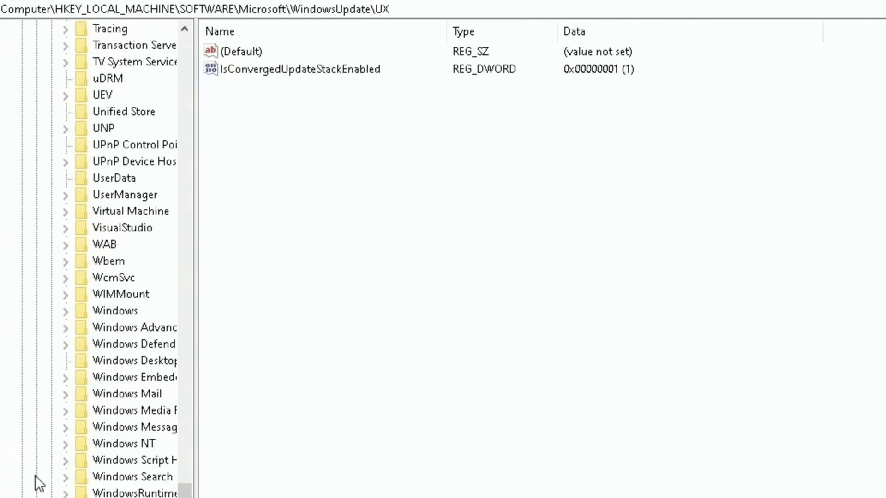
pyautogui.press('Right')
pyautogui.press('Down')
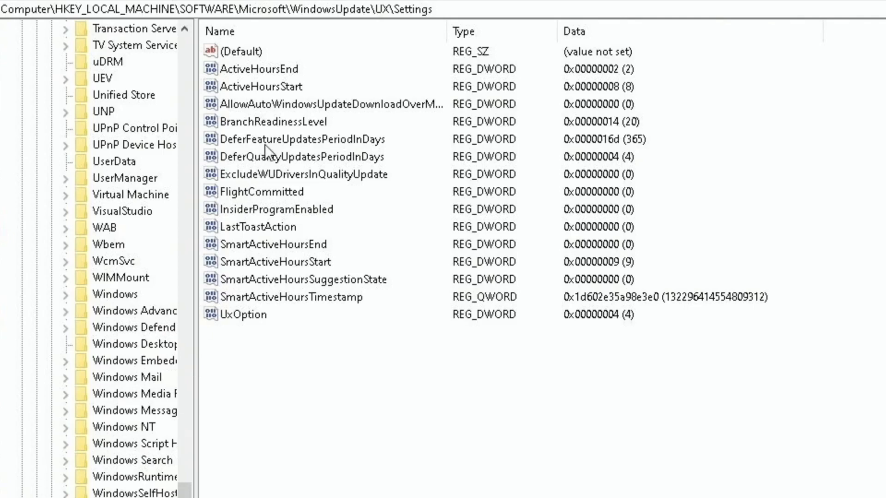
# Step: Edit BranchReadinessLevel, toggling between hexadecimal 14 and decimal 20, and save it as 20
pyautogui.doubleClick(268, 120)
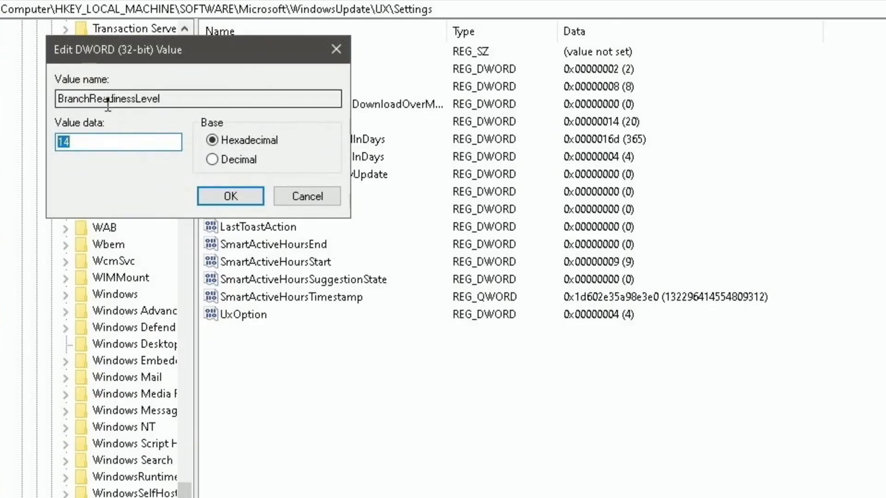
pyautogui.click(218, 160)
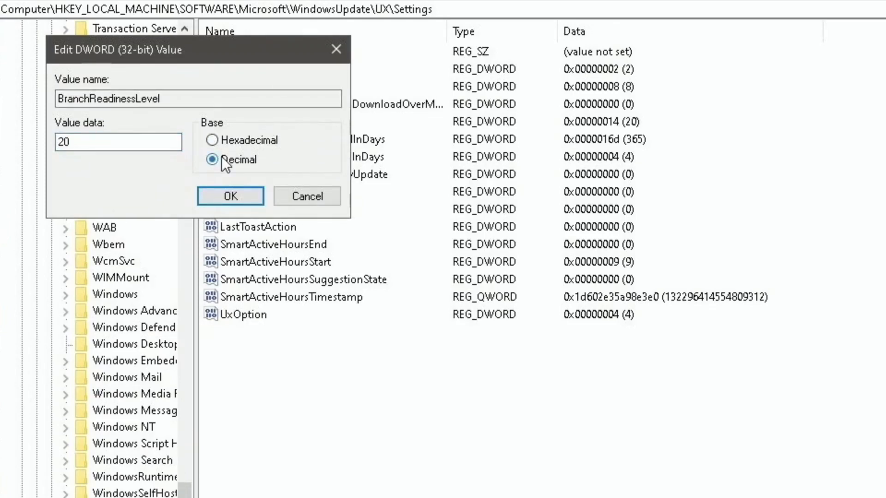
pyautogui.click(239, 140)
pyautogui.click(138, 144)
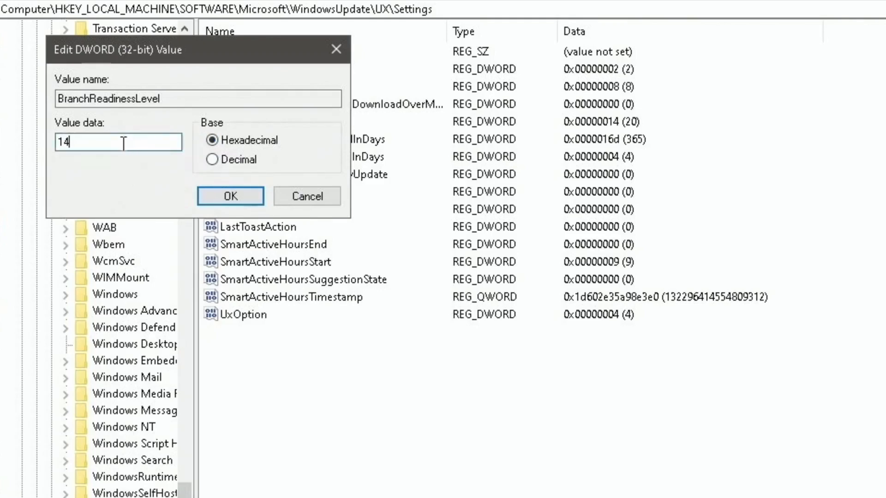
pyautogui.moveTo(118, 141); pyautogui.dragTo(27, 132)
pyautogui.write('20')
pyautogui.click(229, 159)
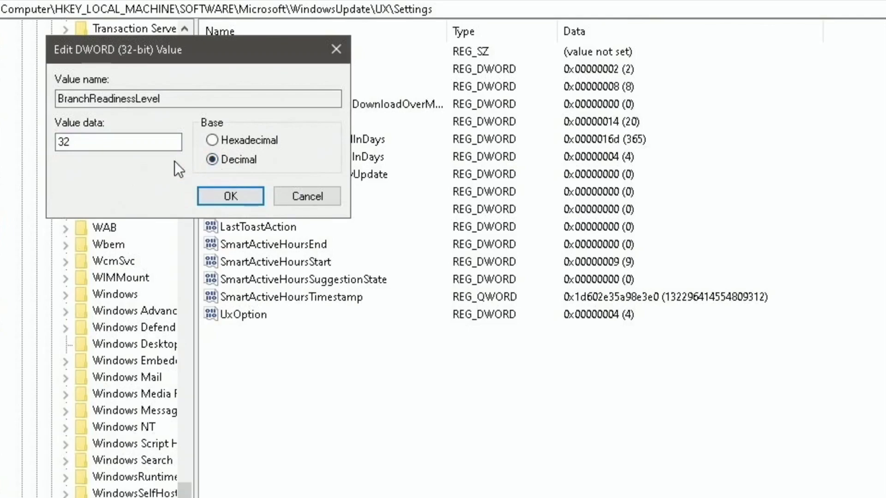
pyautogui.doubleClick(120, 150)
pyautogui.write('20')
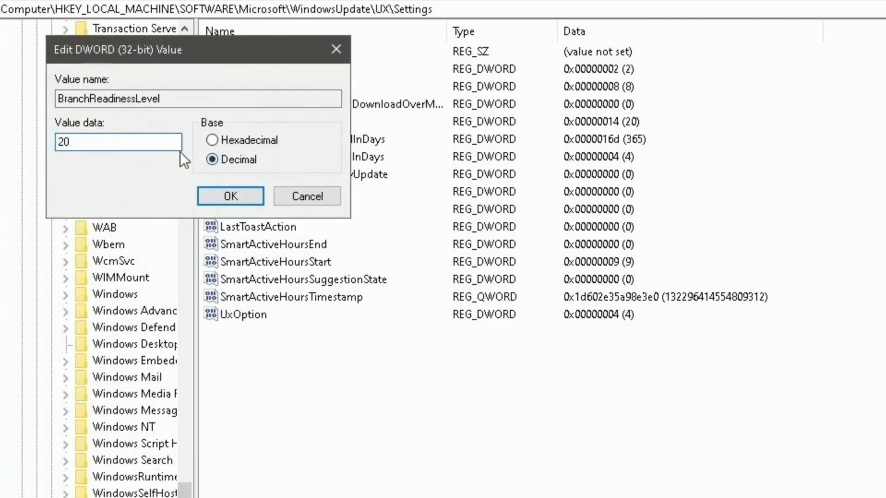
pyautogui.click(238, 195)
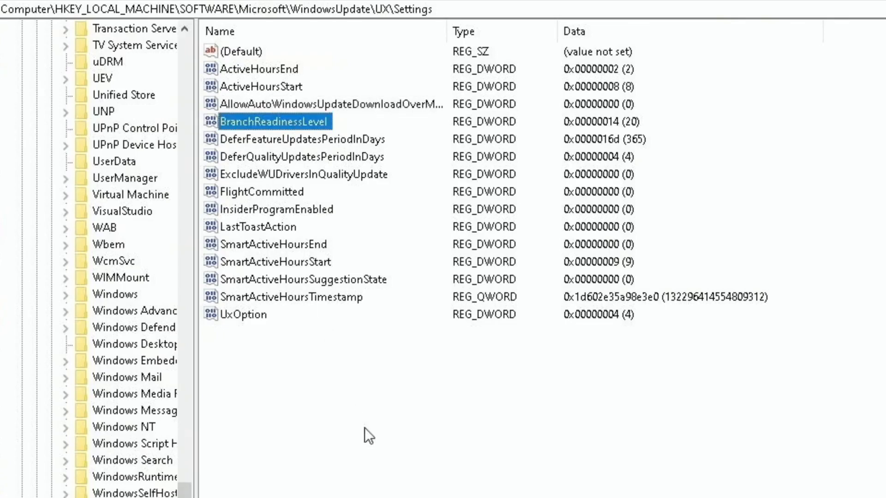
# Step: Inspect BranchReadinessLevel without changes, then delete it from UX Settings
pyautogui.rightClick(349, 407)
pyautogui.moveTo(391, 419)
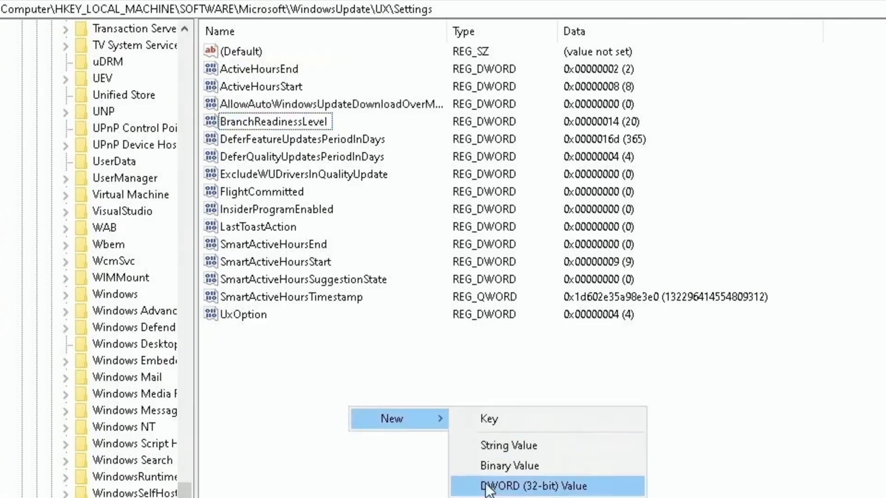
pyautogui.click(334, 472)
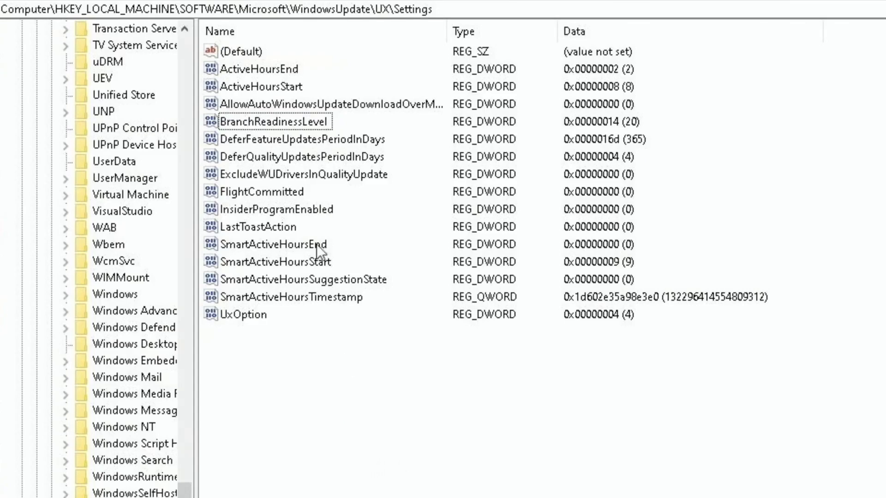
pyautogui.click(279, 111)
pyautogui.rightClick(270, 125)
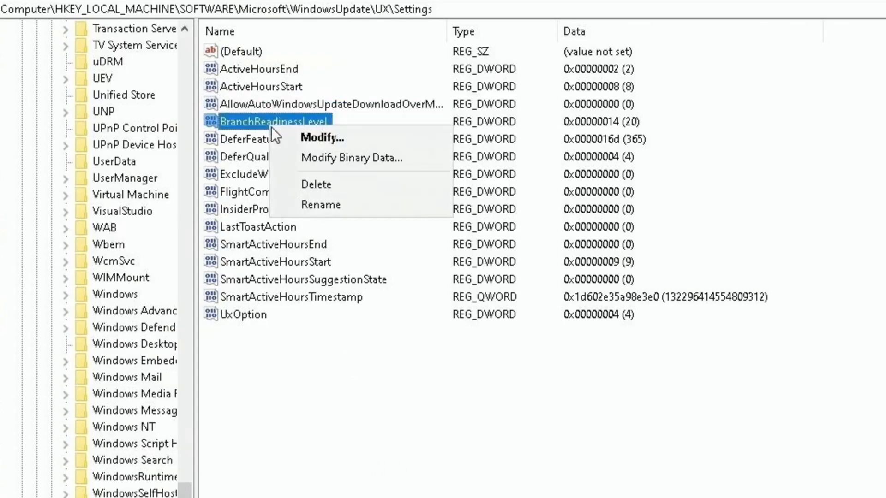
pyautogui.press('m')
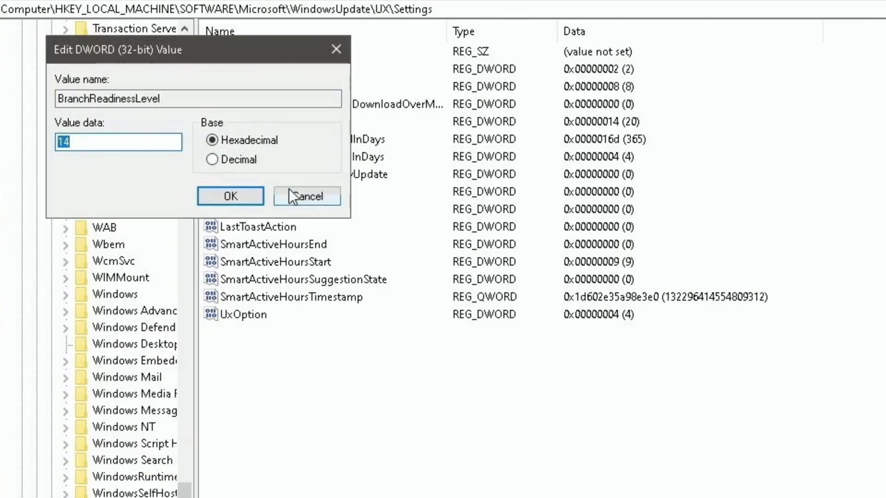
pyautogui.click(290, 193)
pyautogui.rightClick(281, 136)
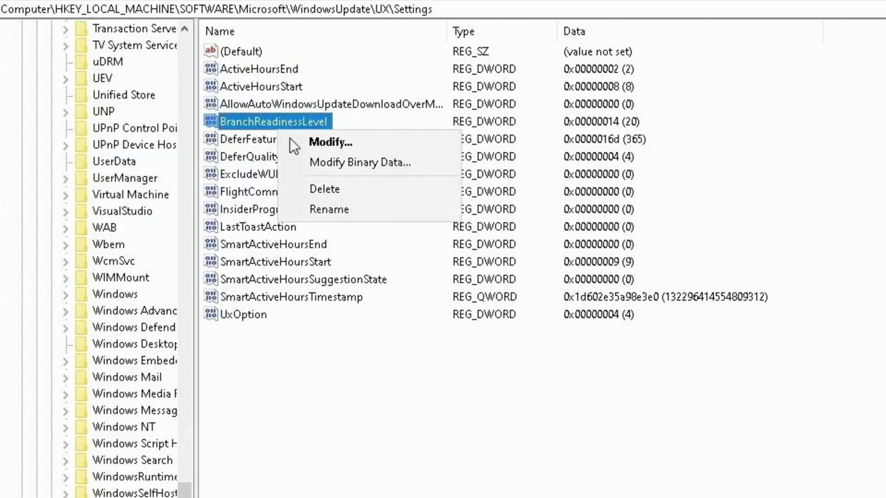
pyautogui.click(329, 208)
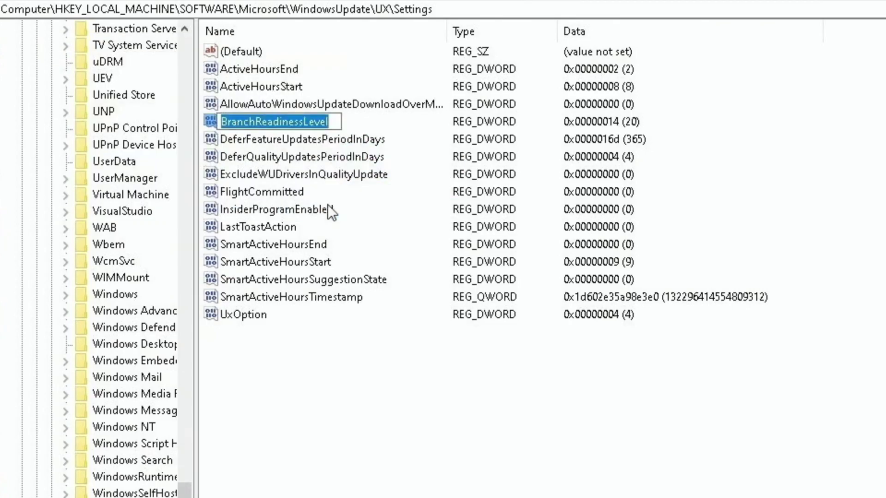
pyautogui.click(358, 325)
pyautogui.rightClick(295, 124)
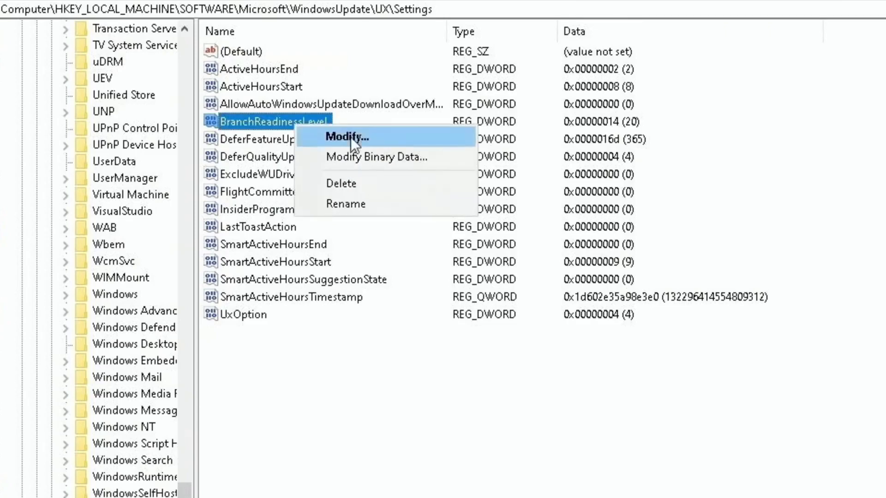
pyautogui.click(360, 189)
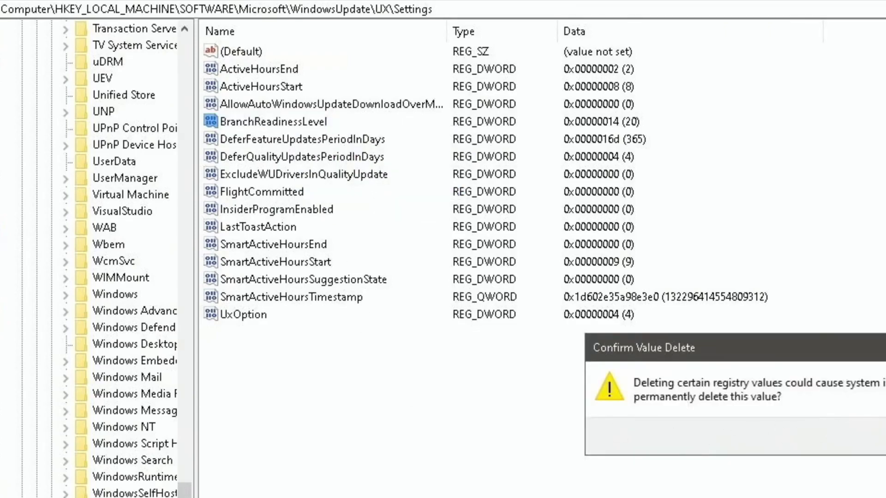
pyautogui.press('Return')
# Step: Create a new DWORD named BranchReadinessLevel and set it to decimal 20
pyautogui.rightClick(388, 388)
pyautogui.moveTo(429, 400)
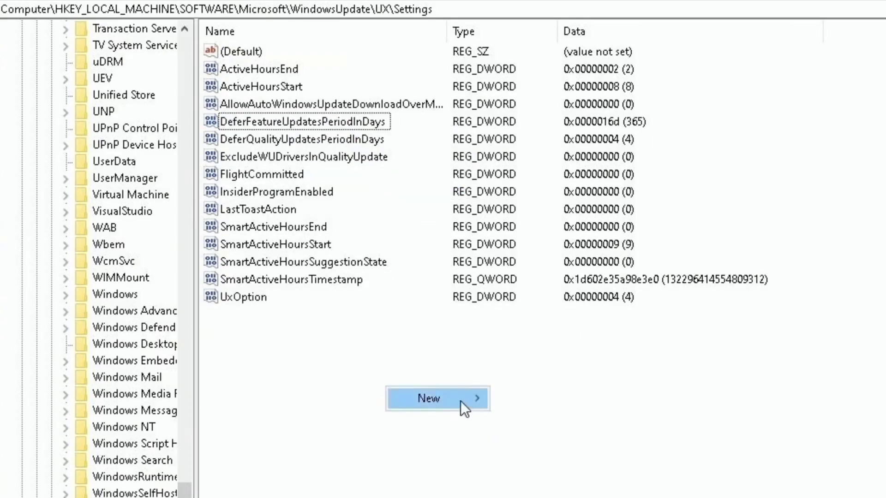
pyautogui.click(531, 465)
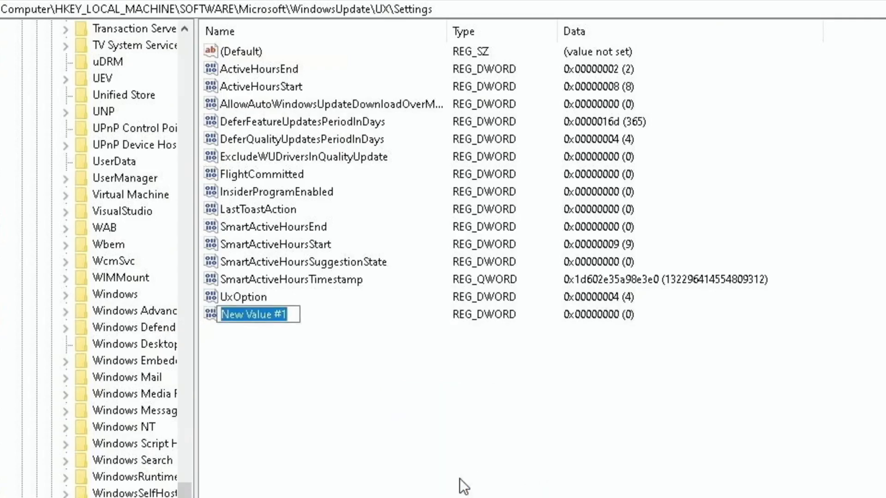
pyautogui.write('BranchReadinessLevel')
pyautogui.press('Return')
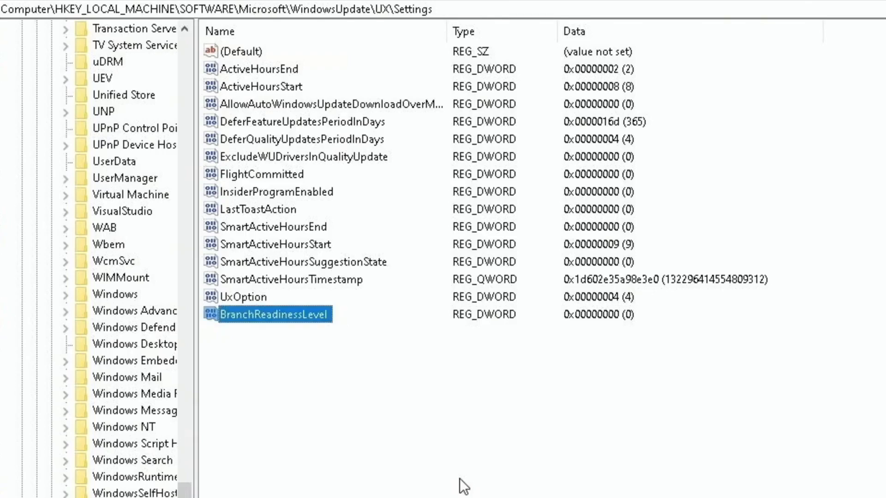
pyautogui.press('Return')
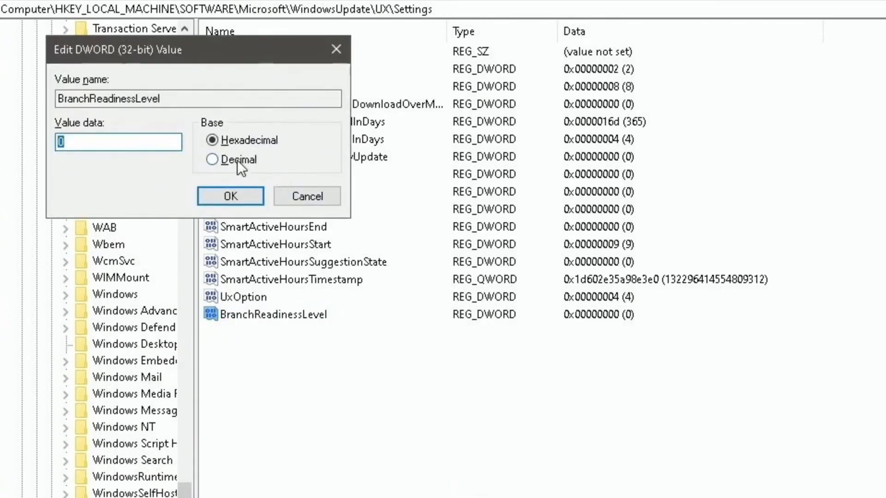
pyautogui.click(236, 159)
pyautogui.doubleClick(139, 142)
pyautogui.write('20')
pyautogui.press('Return')
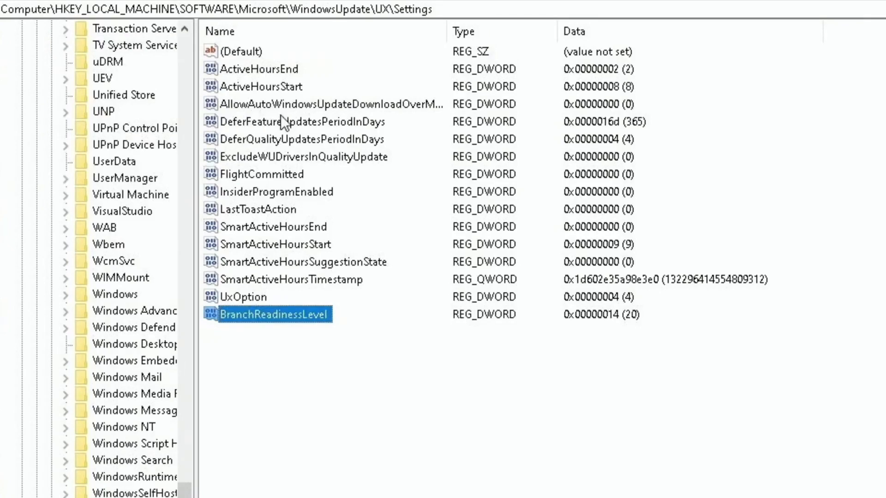
# Step: Verify DeferQualityUpdatesPeriodInDays is 4 and DeferFeatureUpdatesPeriodInDays is 365 in decimal, leaving both unchanged
pyautogui.click(268, 123)
pyautogui.click(269, 139)
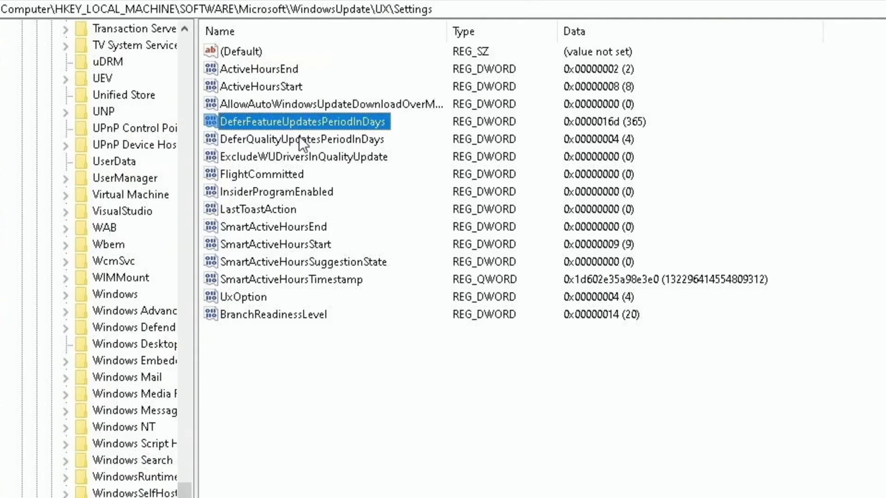
pyautogui.click(301, 140)
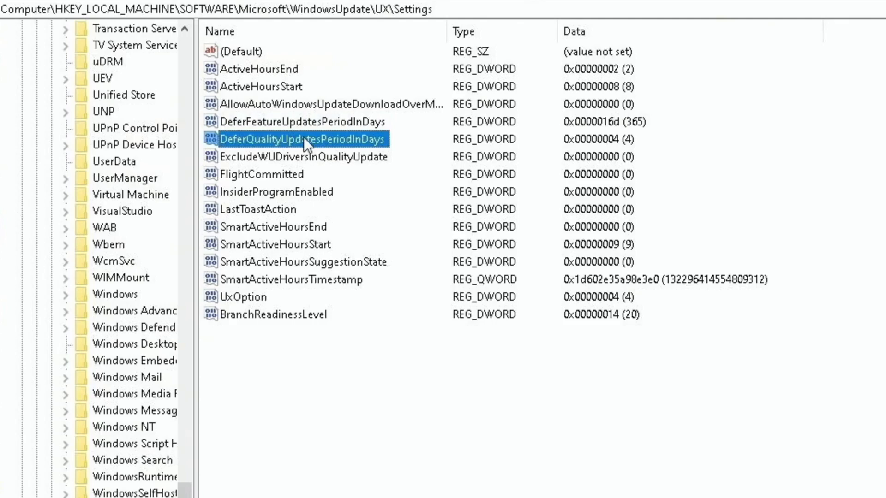
pyautogui.doubleClick(304, 137)
pyautogui.click(228, 160)
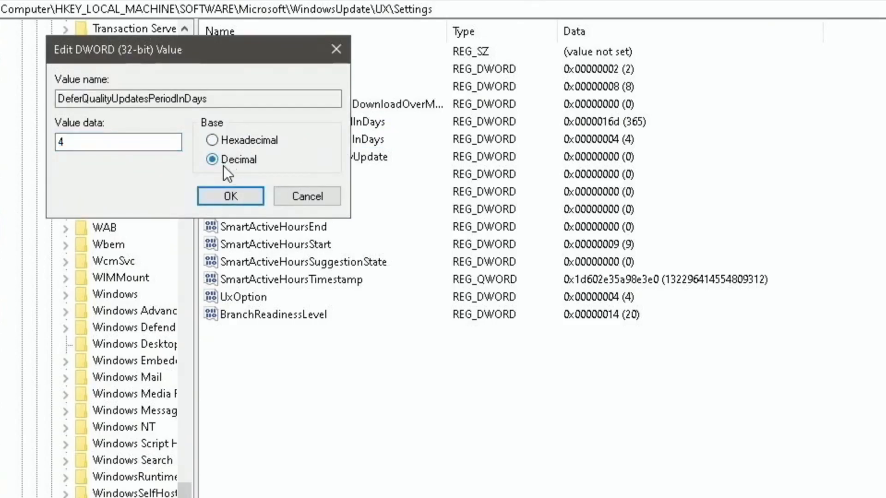
pyautogui.click(304, 197)
pyautogui.doubleClick(302, 123)
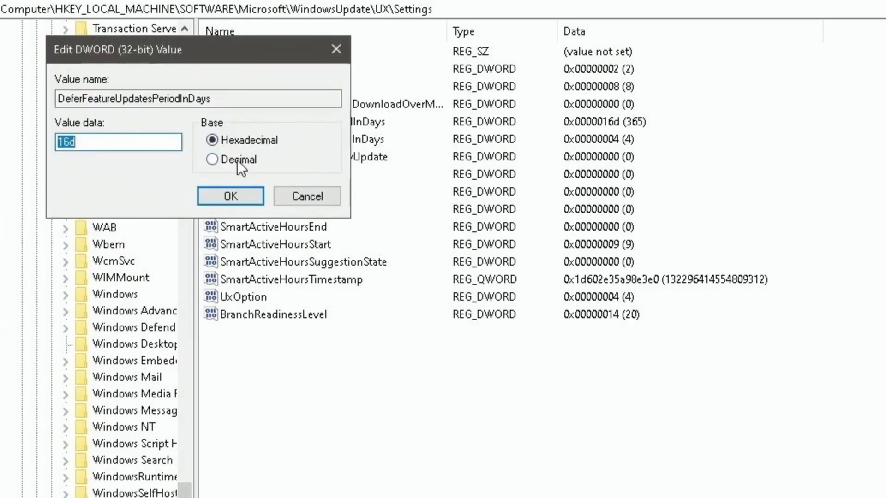
pyautogui.click(236, 161)
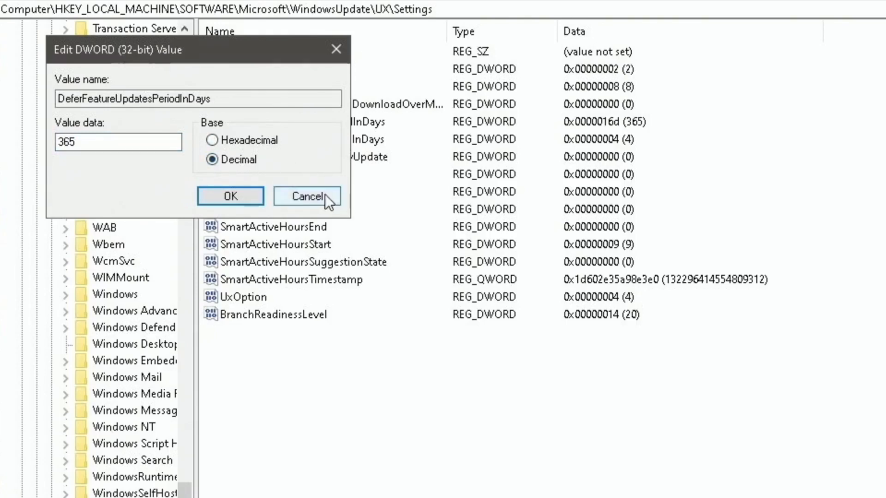
pyautogui.click(307, 197)
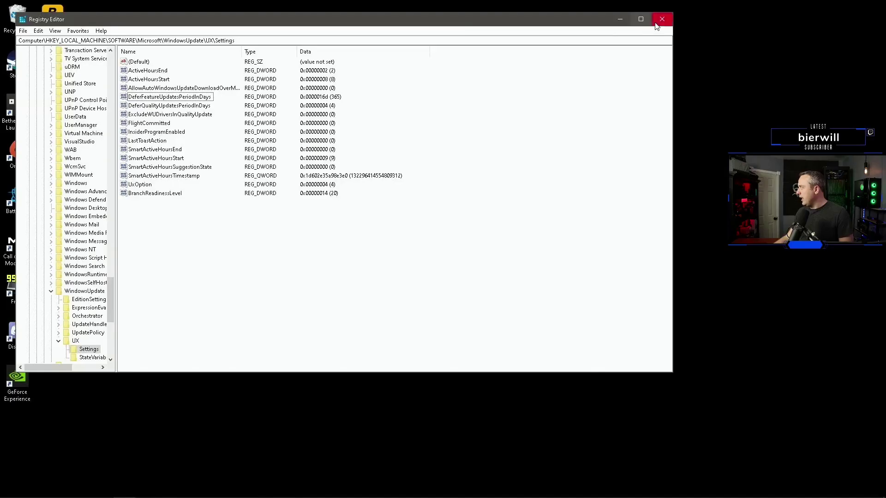
# Step: Close Registry Editor and go to Update & Security in Windows Settings
pyautogui.click(656, 19)
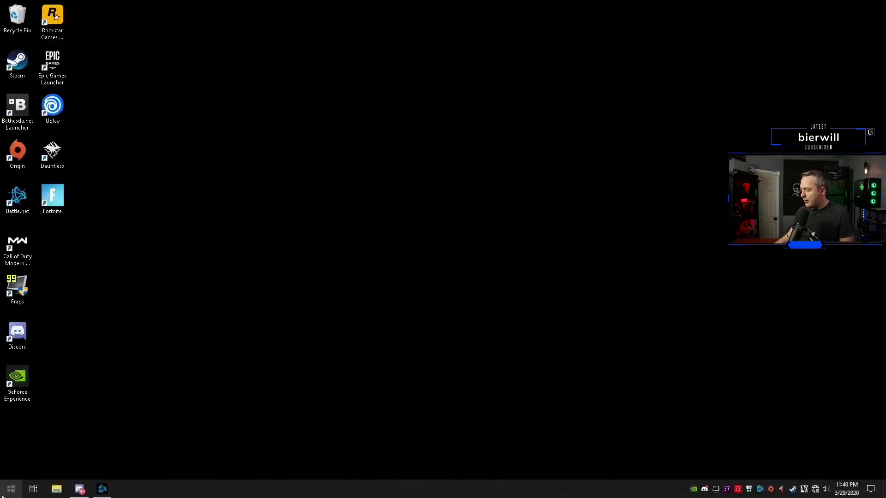
pyautogui.click(11, 489)
pyautogui.click(13, 449)
pyautogui.click(326, 218)
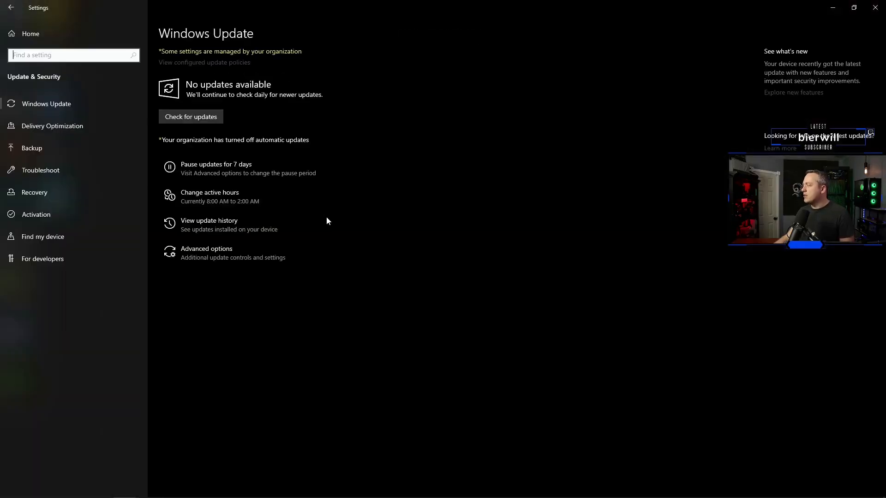
# Step: View the Change active hours page showing 8:00 AM to 2:00 AM
pyautogui.click(240, 197)
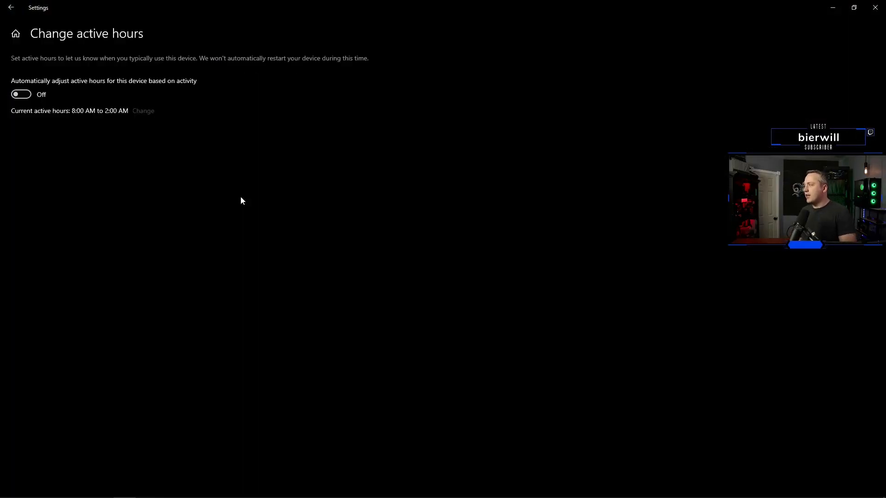